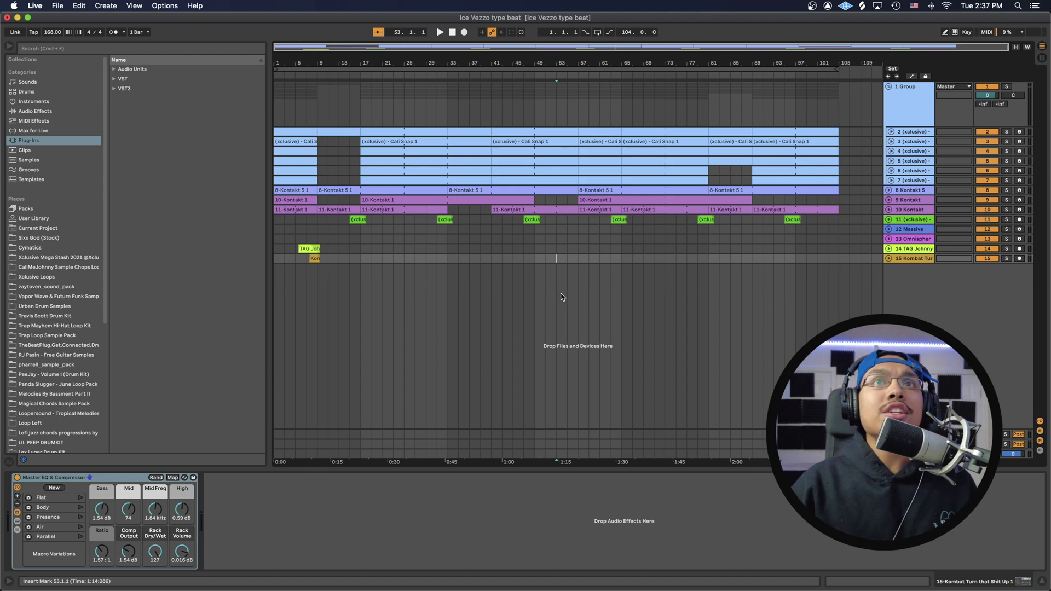
Return the playhead to the start of the arrangement and play back the beat
click(540, 314)
click(453, 32)
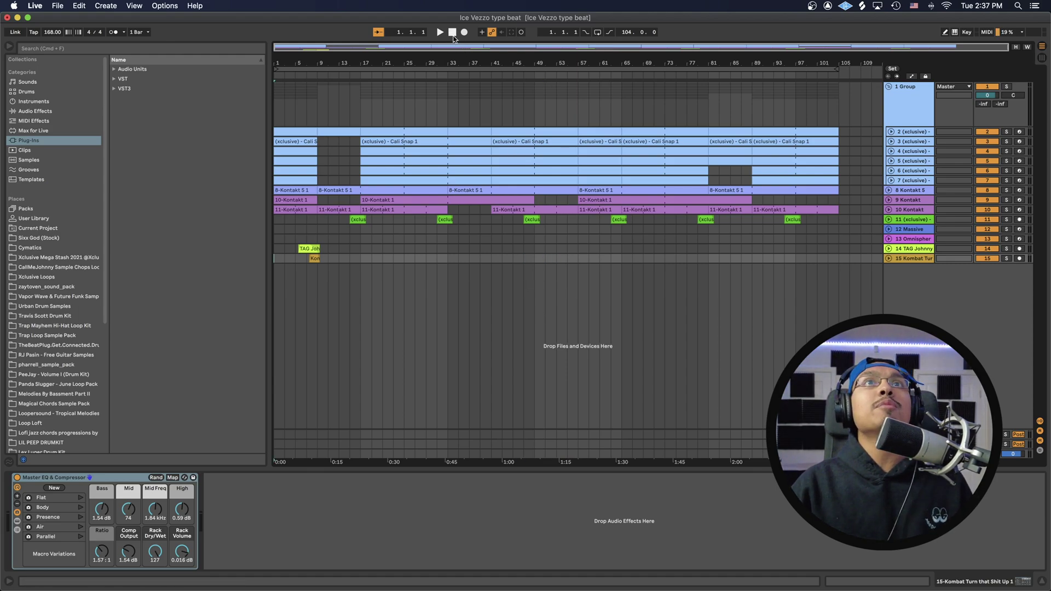
key(space)
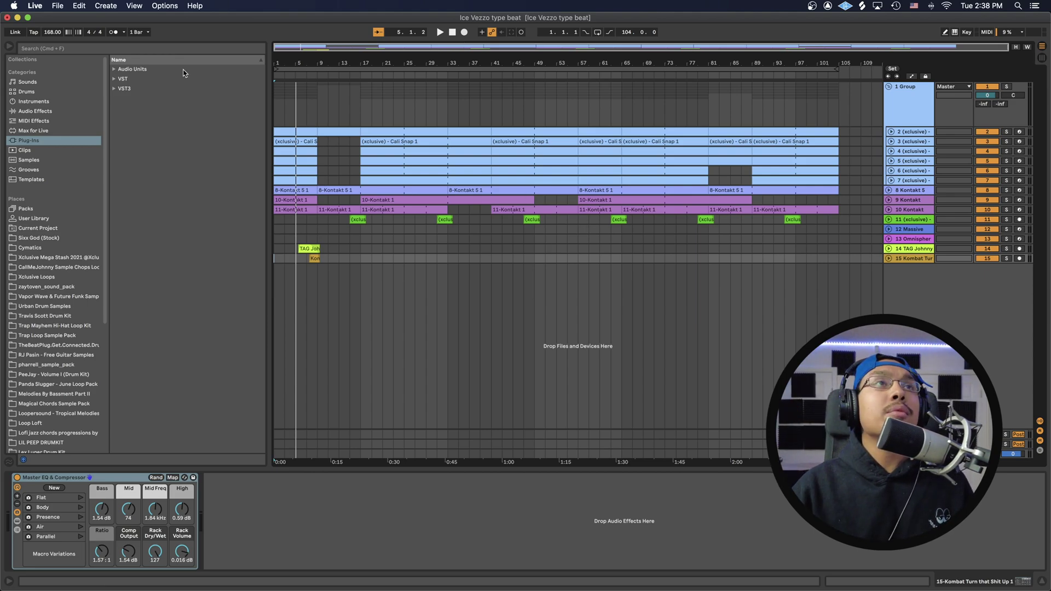
Open the audio export settings and set the rendered track to All Individual Tracks
click(57, 6)
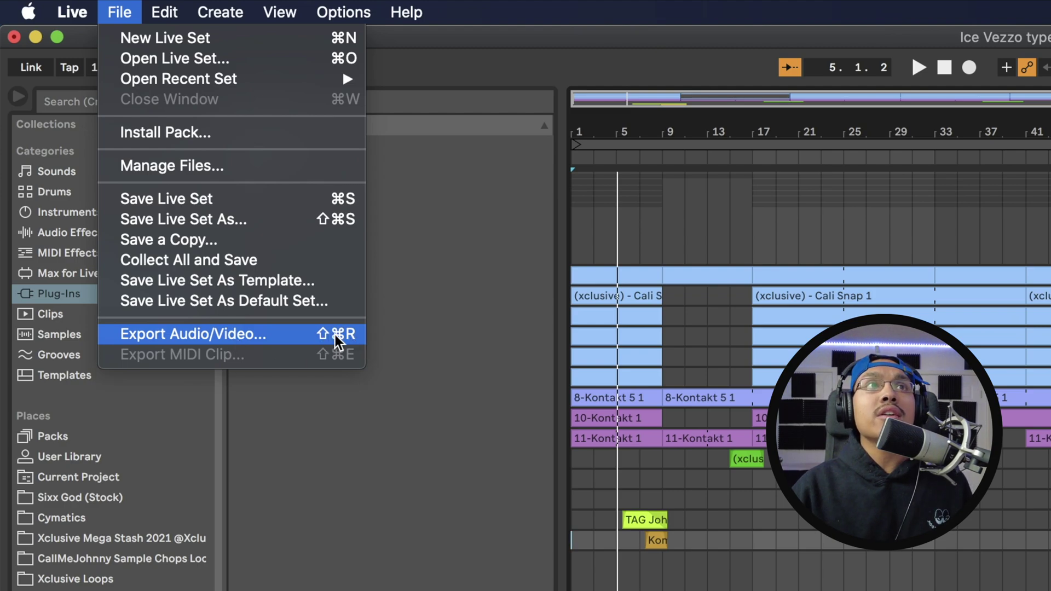
click(314, 334)
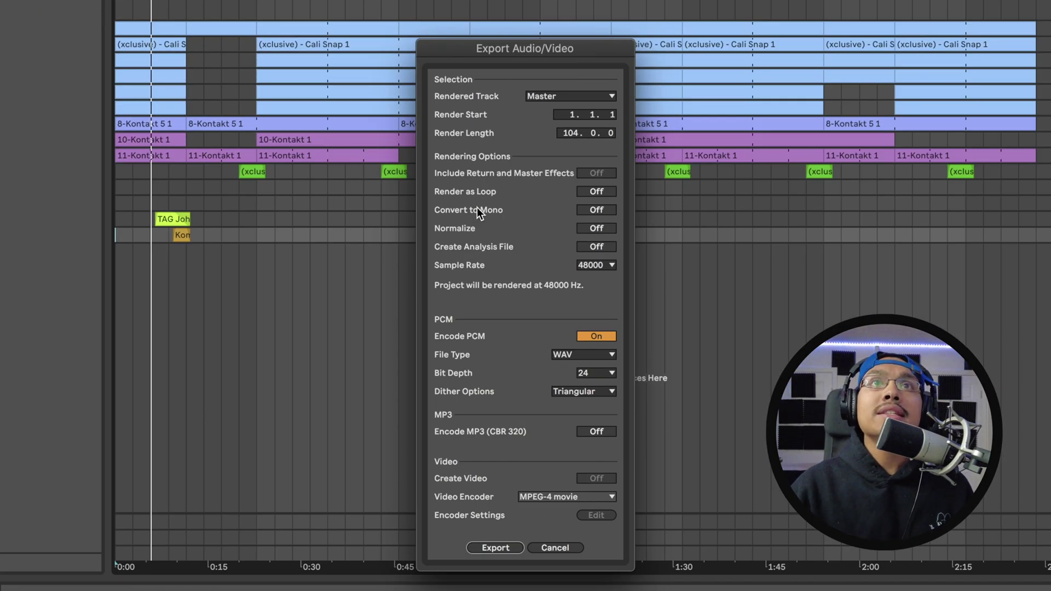
click(570, 96)
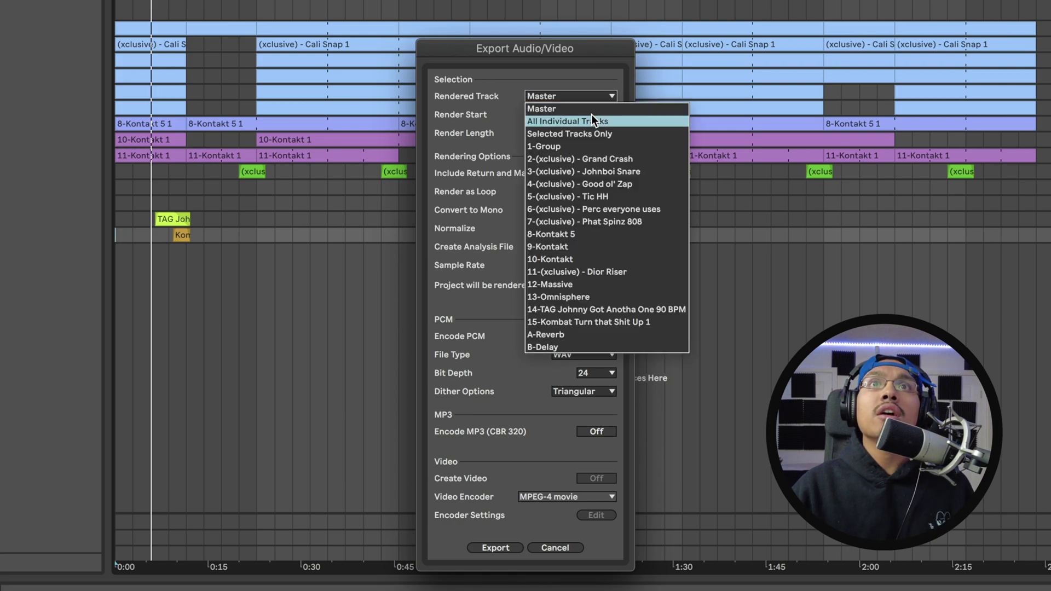
click(567, 122)
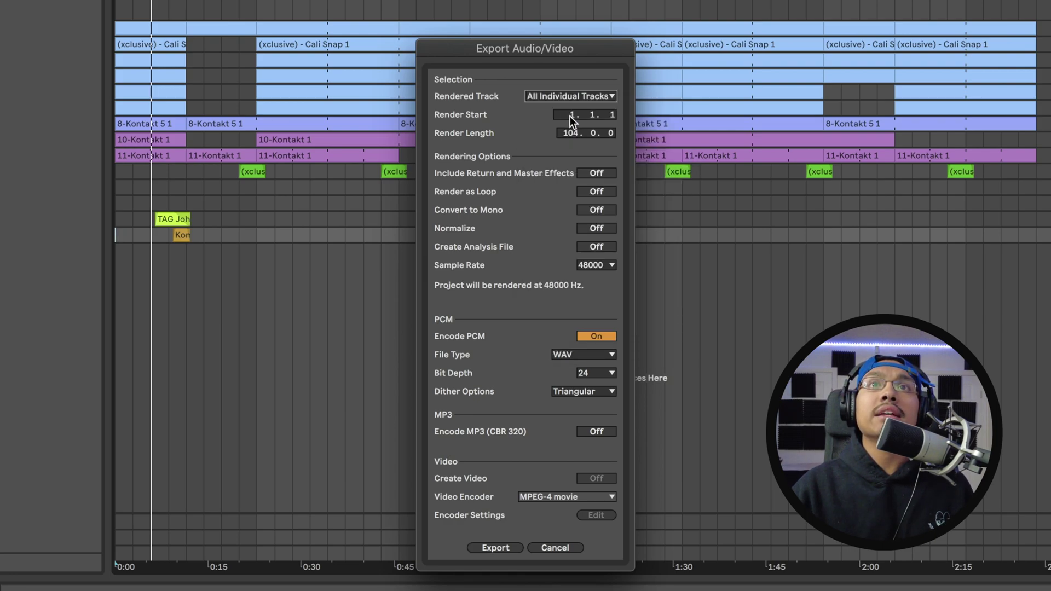
Review the available rendered track choices and leave the export settings without exporting
click(568, 100)
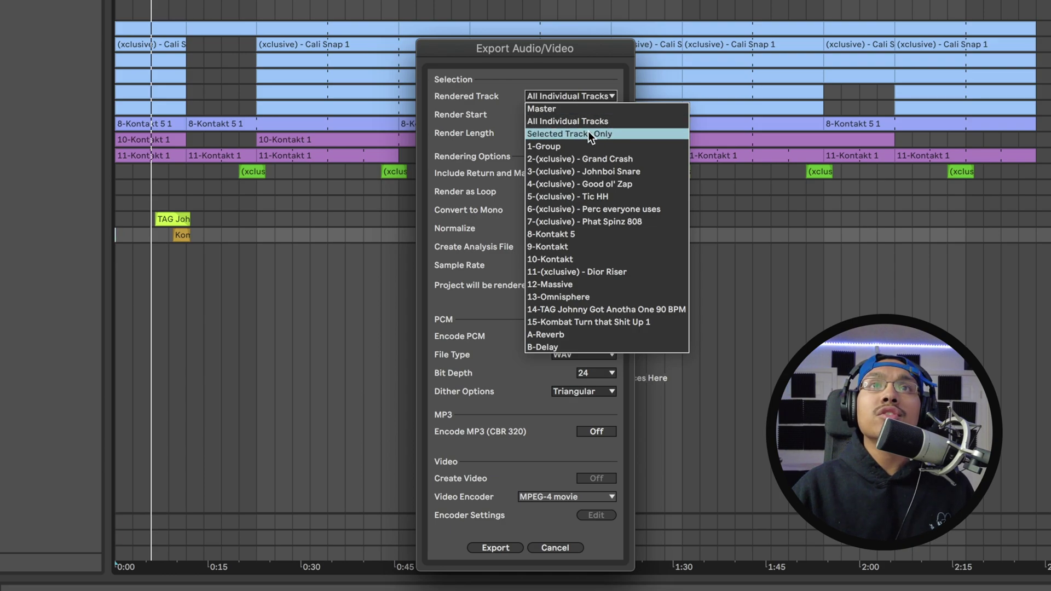
click(497, 97)
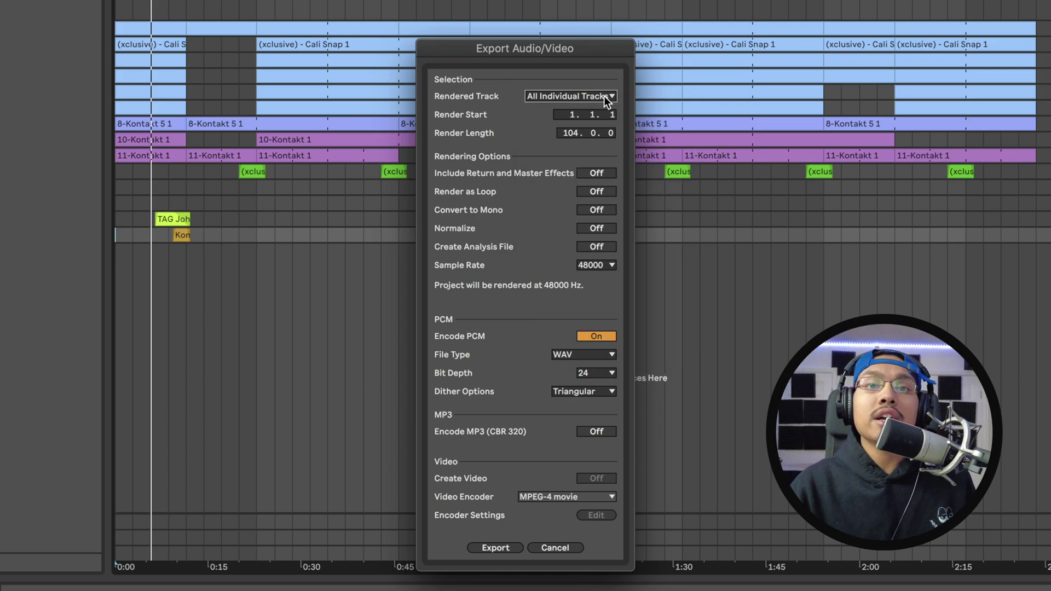
click(583, 97)
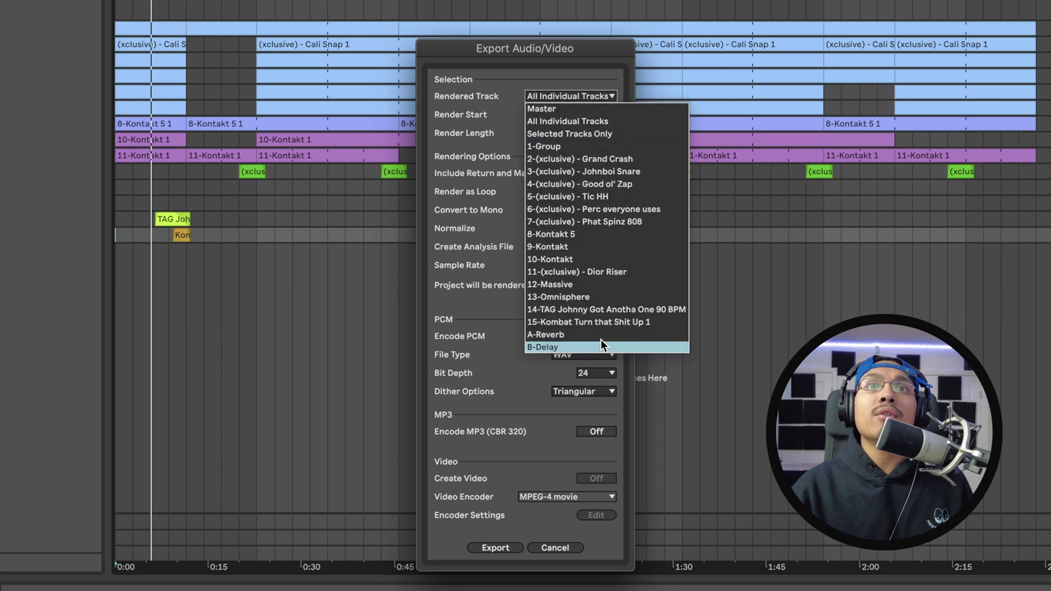
click(485, 77)
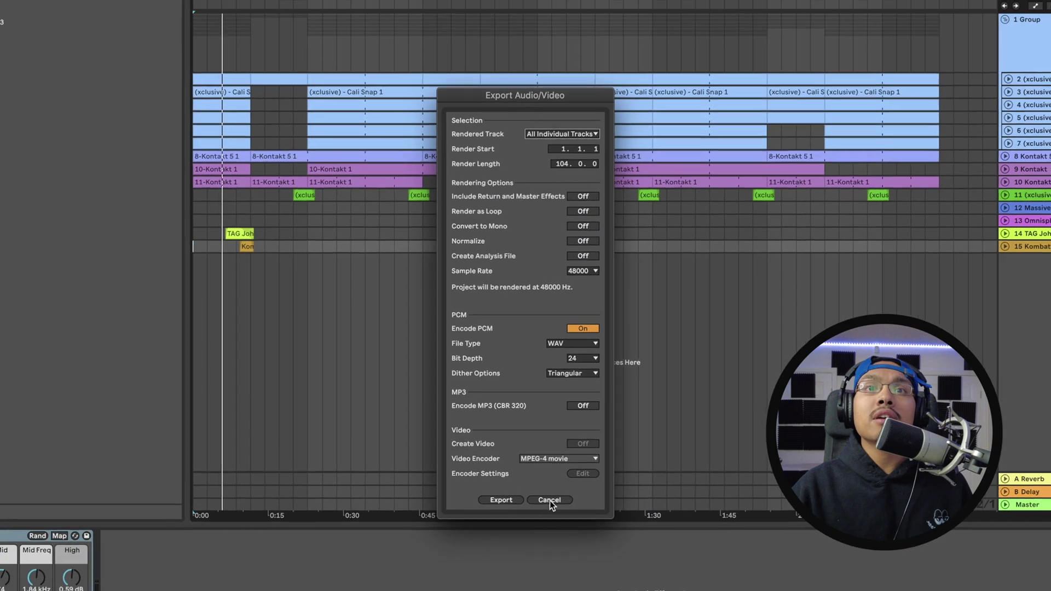
click(555, 548)
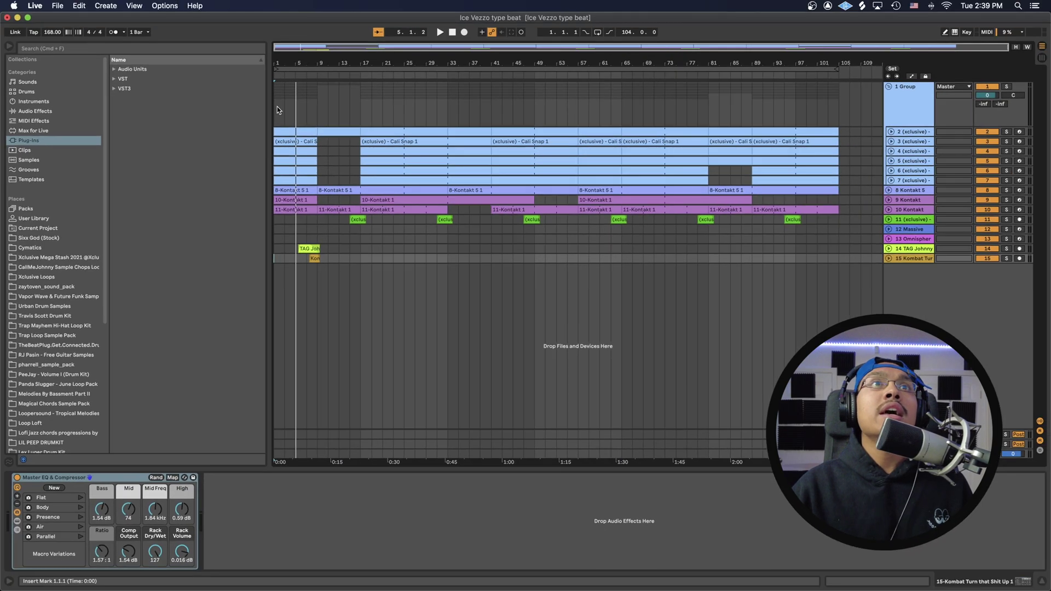
Set the arrangement's loop range to start at 1.1.1 and span 104 bars to the end of the beat
click(296, 32)
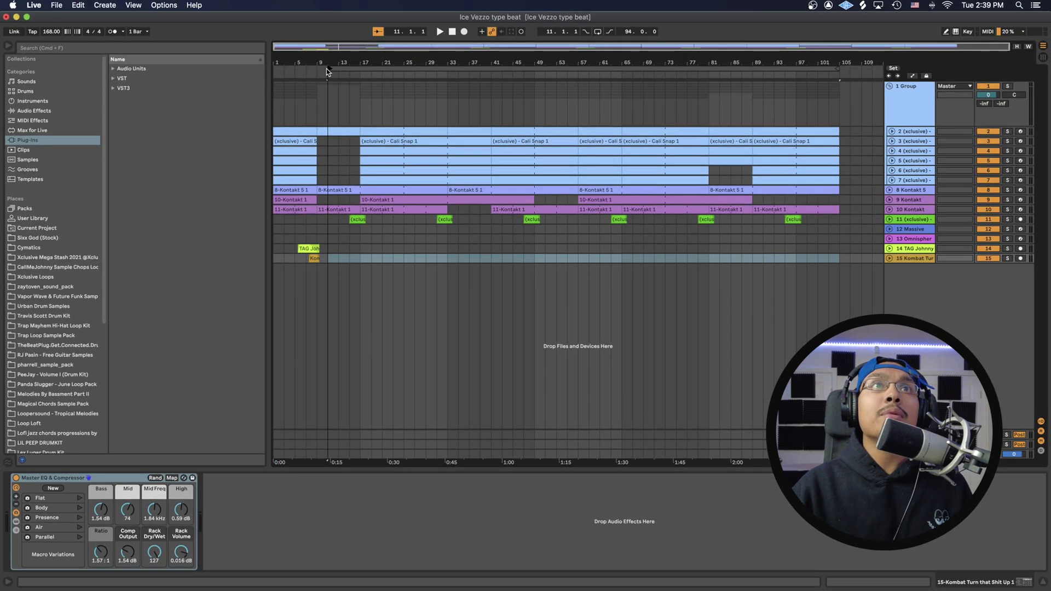
drag(326, 65, 275, 69)
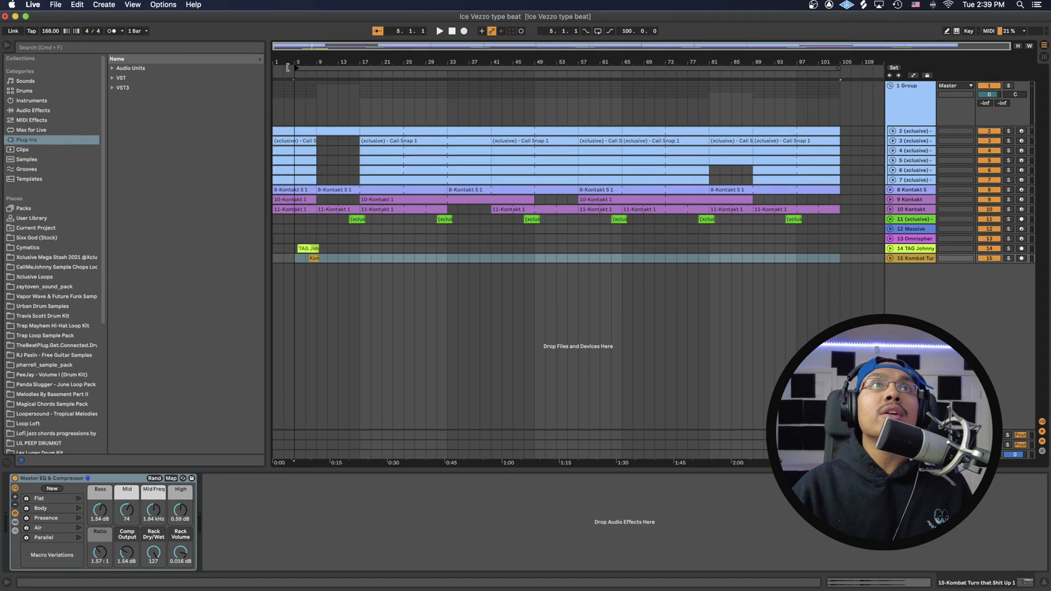
mouse_move(836, 70)
mouse_down()
mouse_move(869, 71)
mouse_move(840, 70)
mouse_up()
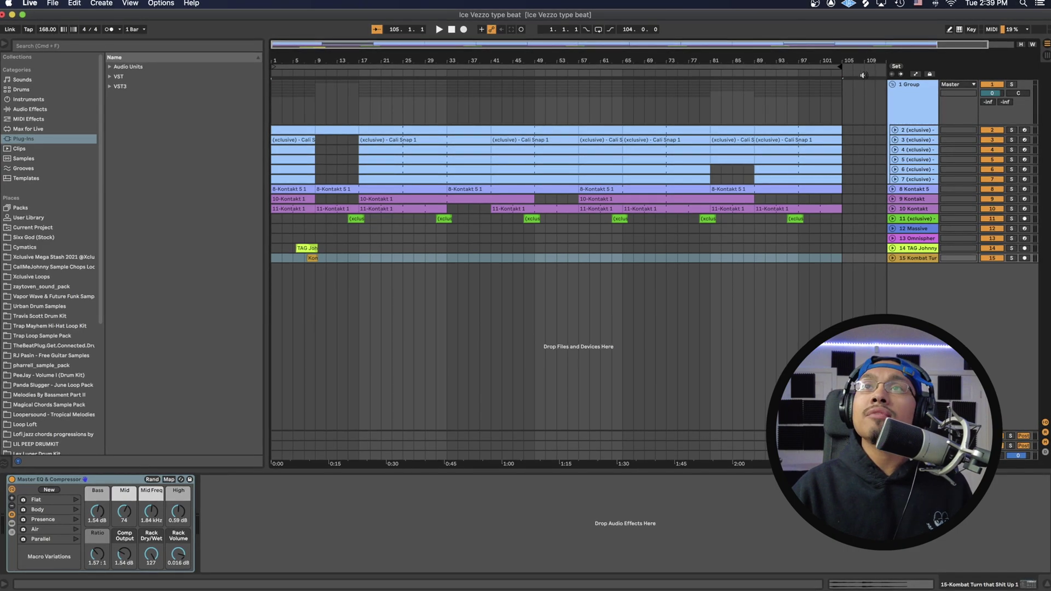
mouse_move(844, 66)
mouse_down()
mouse_move(873, 70)
mouse_move(844, 67)
mouse_up()
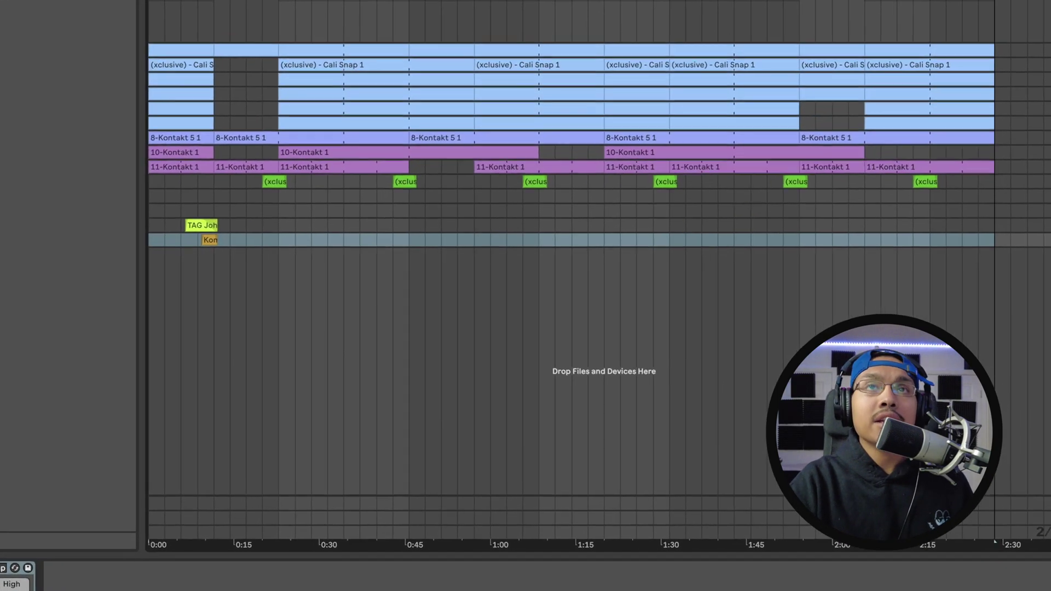
Reopen the audio export settings and keep WAV as the PCM file type
key(super+shift+r)
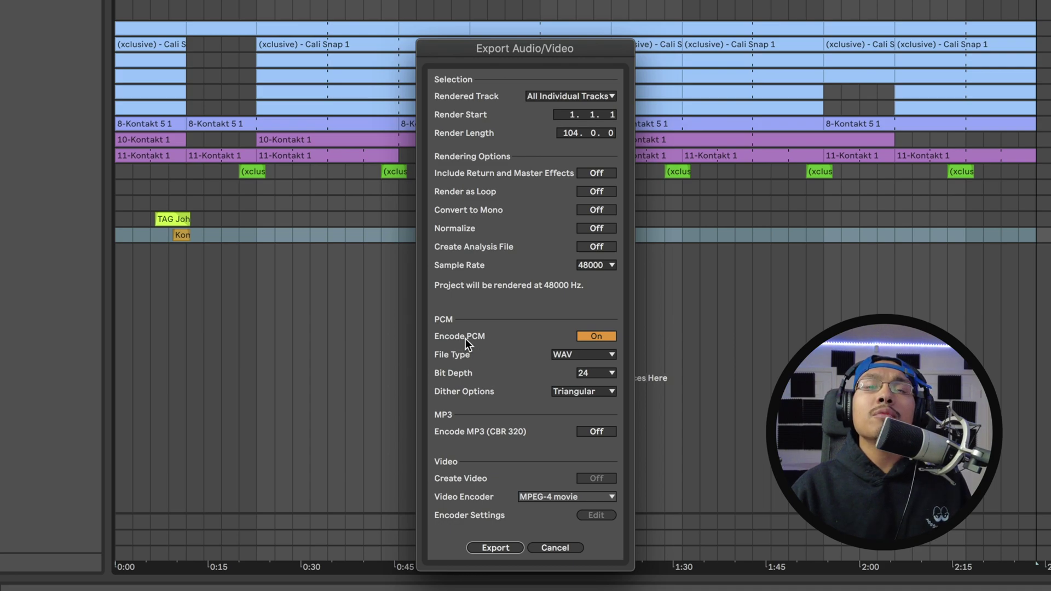
click(563, 360)
click(554, 368)
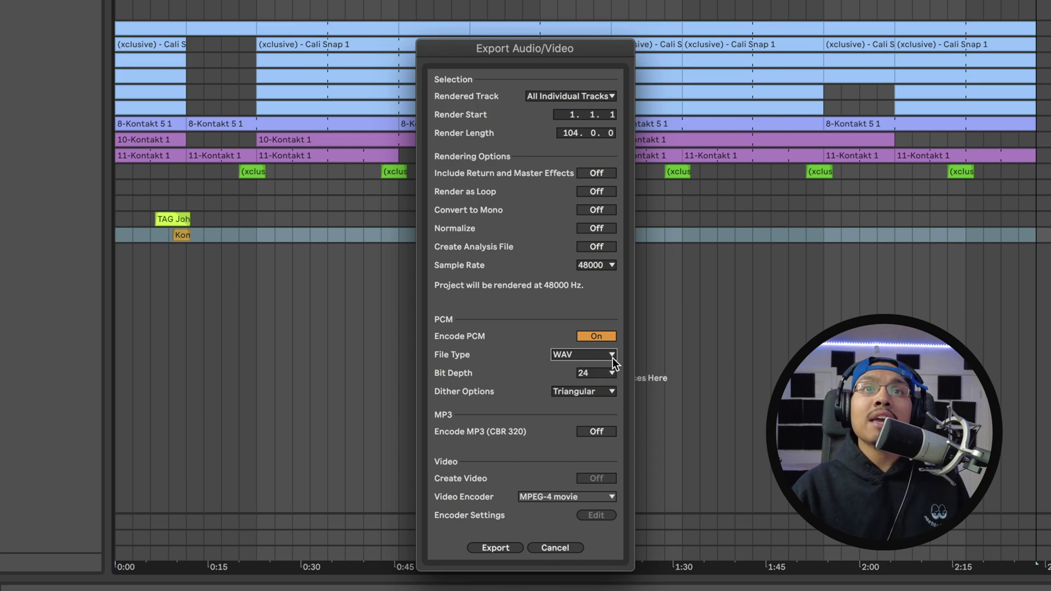
Try Master as the rendered track and switch MP3 encoding on and back off
click(564, 98)
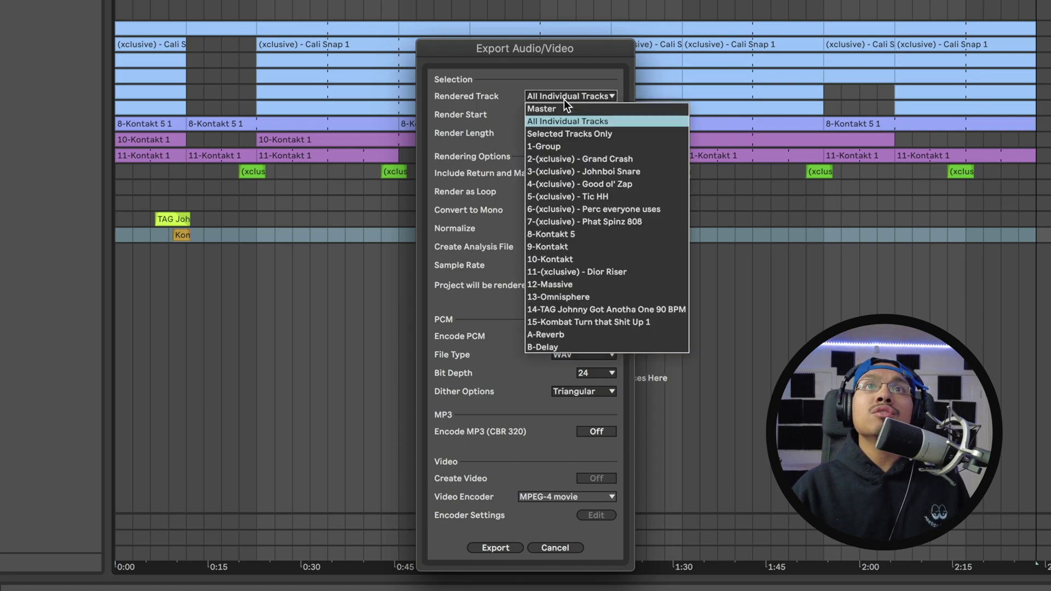
click(570, 107)
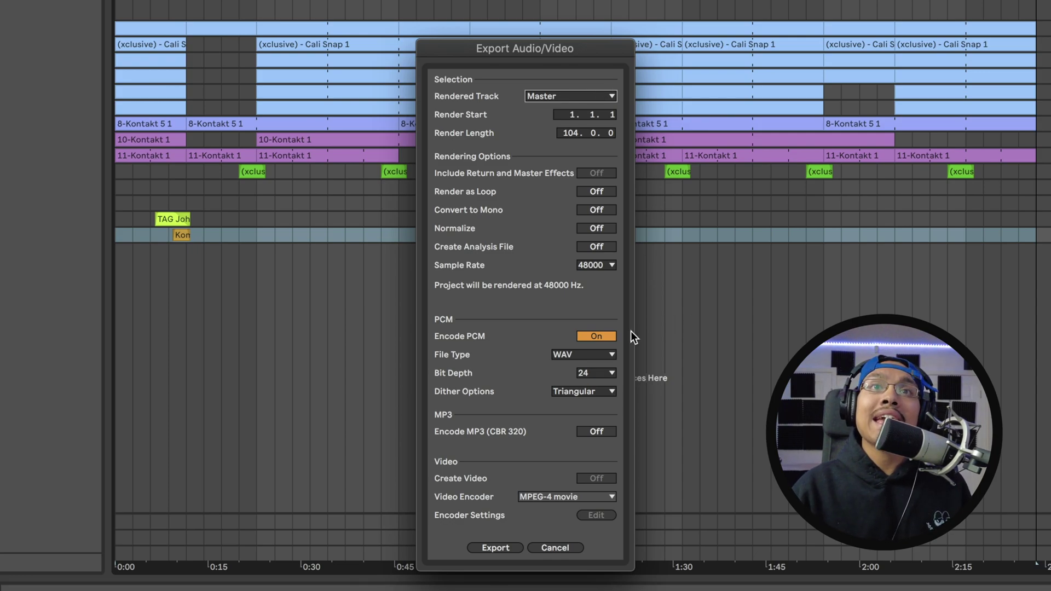
click(596, 432)
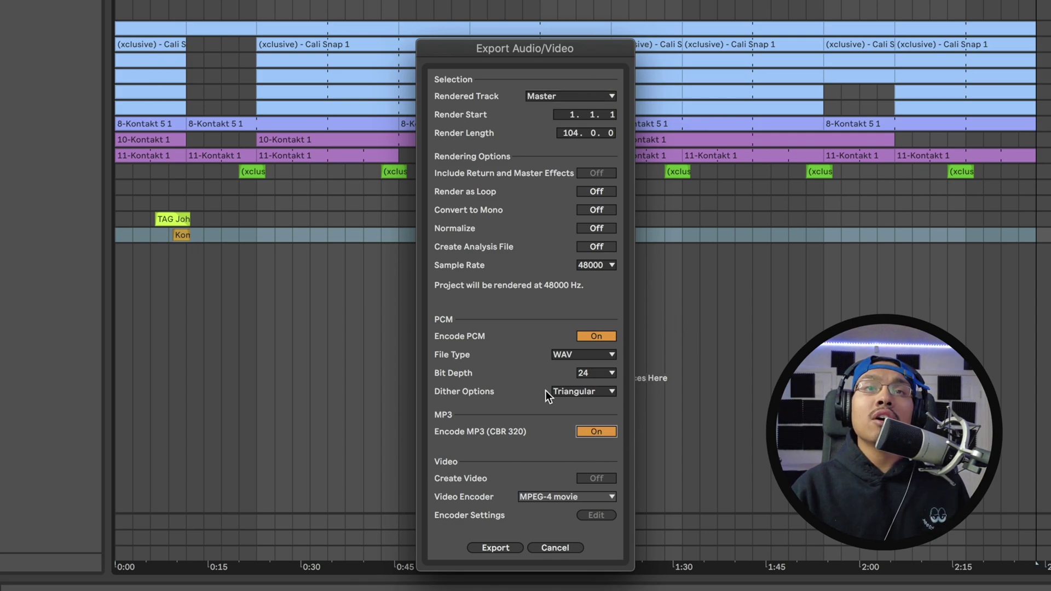
click(606, 433)
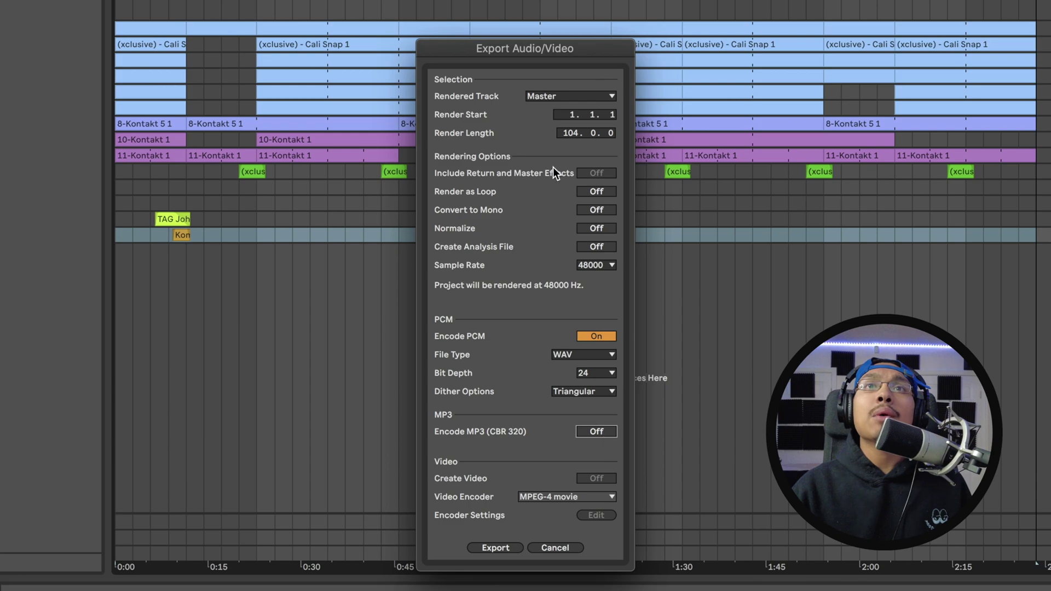
Set the rendered track to All Individual Tracks and the dither option to Triangular
click(561, 98)
click(567, 119)
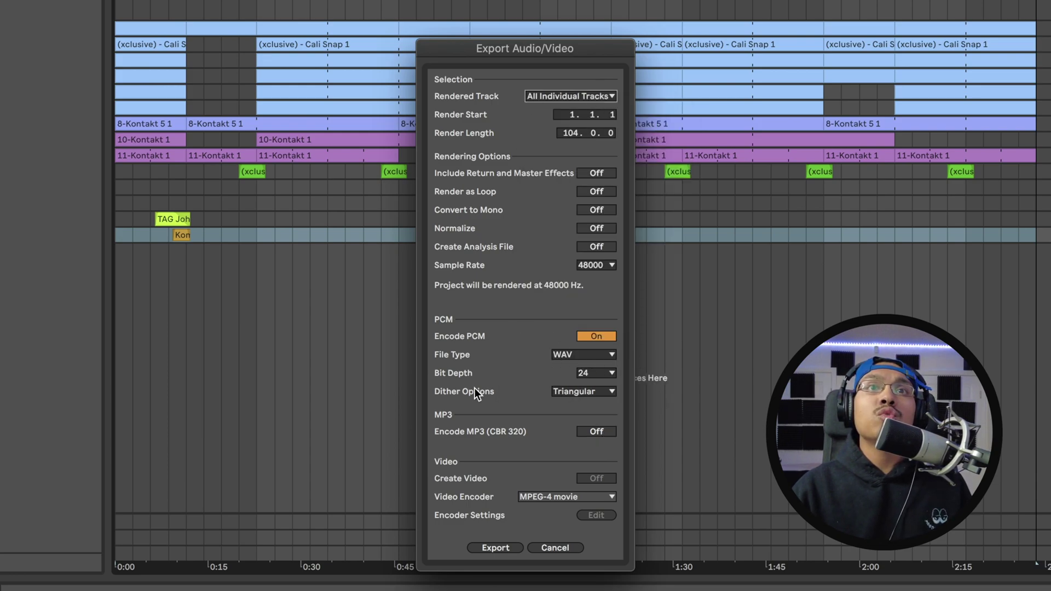
click(583, 392)
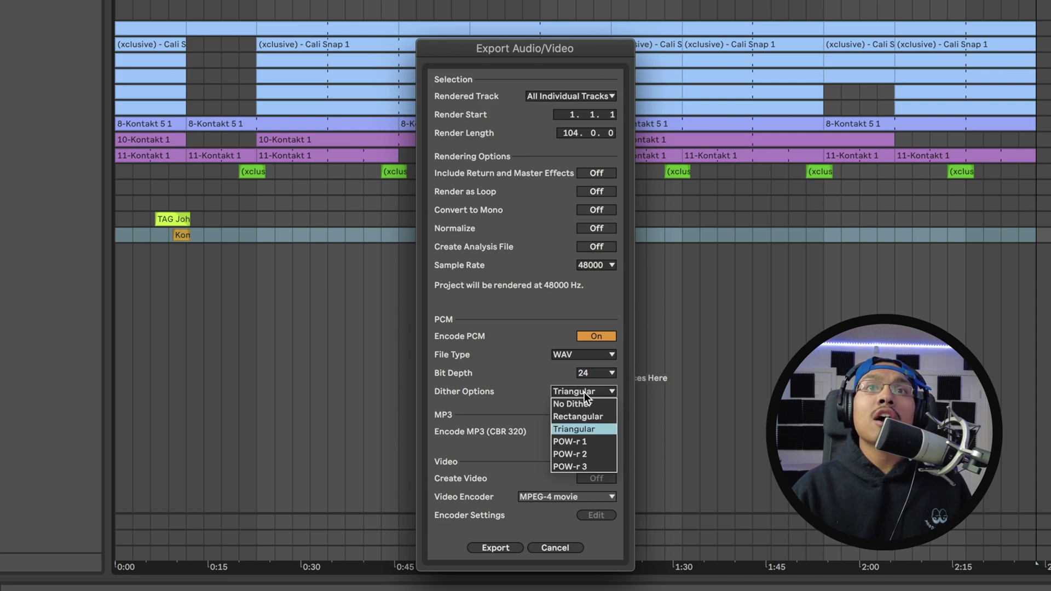
click(598, 425)
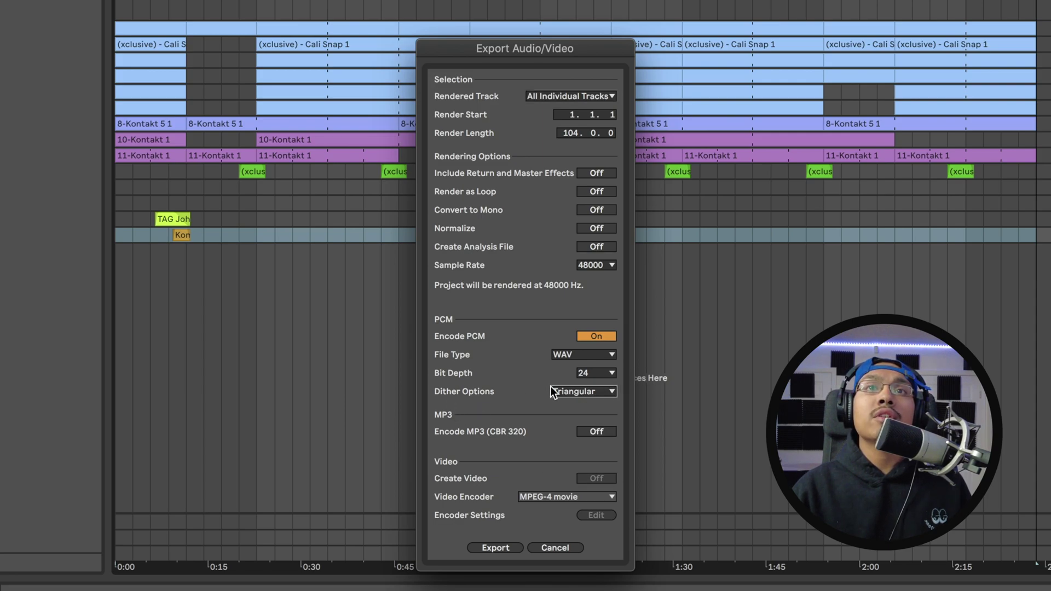
click(597, 392)
click(596, 404)
click(611, 392)
click(602, 425)
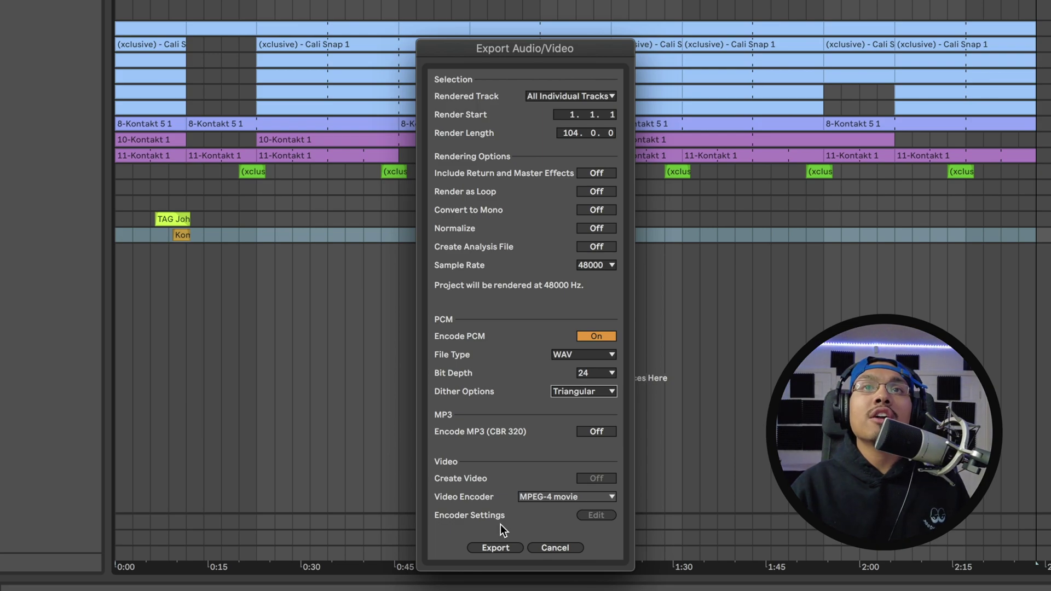
Export the stems as "Ice Vezzo type beat" into a new Desktop folder named "Beat 1 STEMS"
click(508, 547)
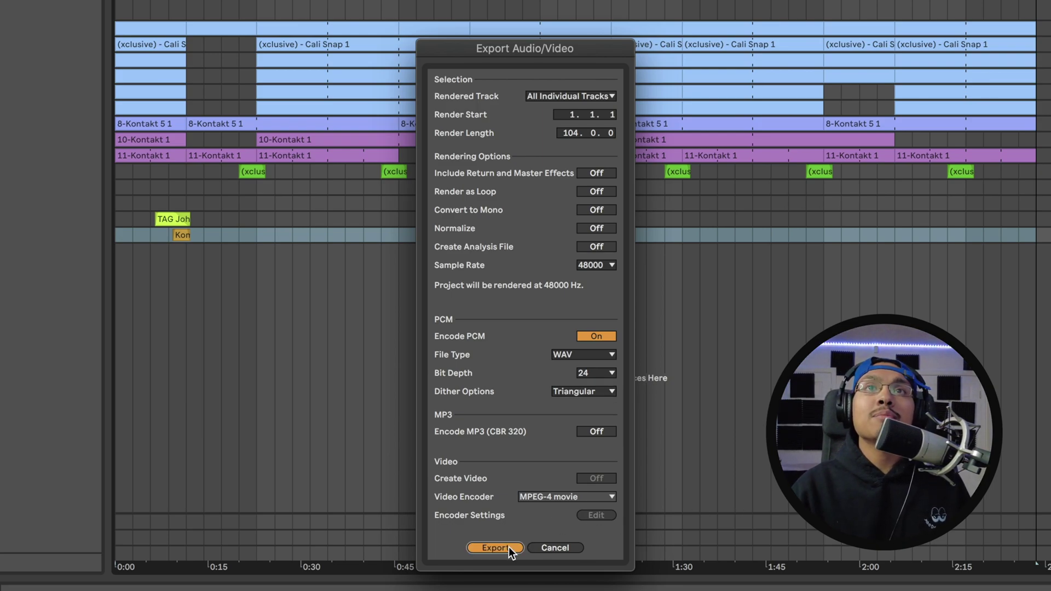
click(249, 190)
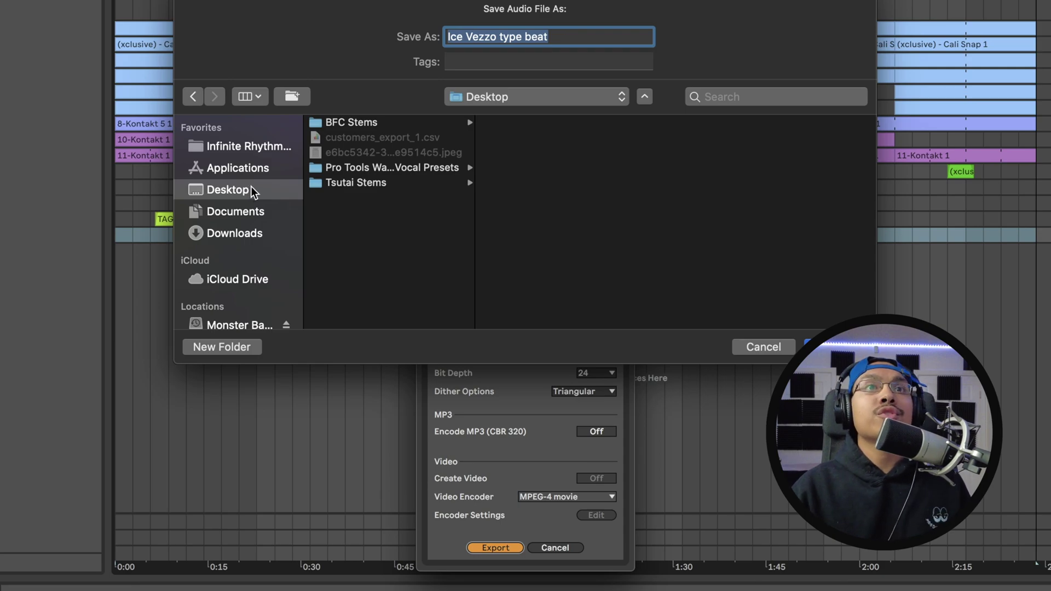
click(235, 348)
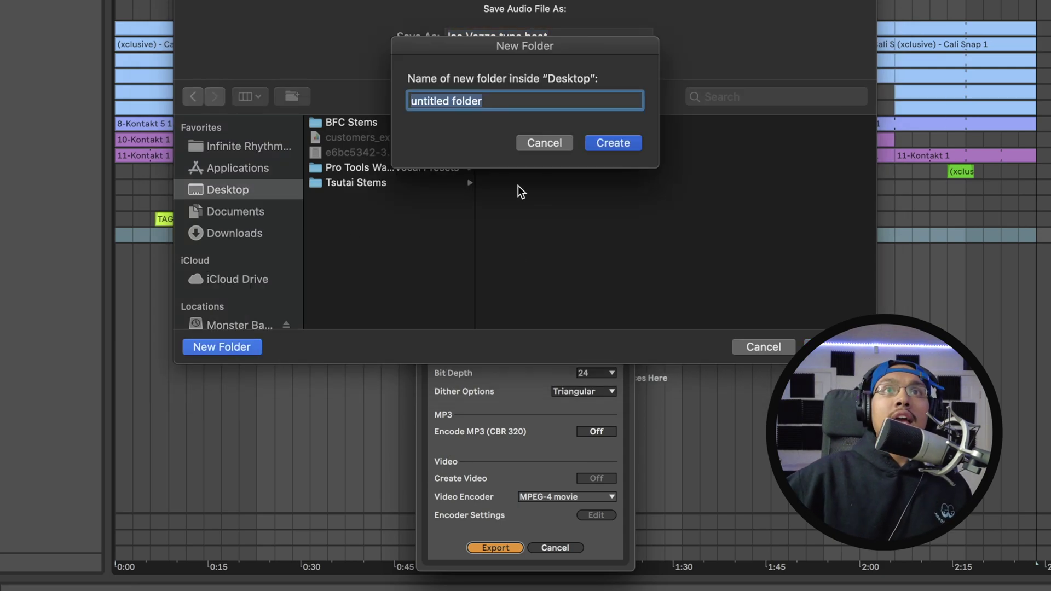
text(Be)
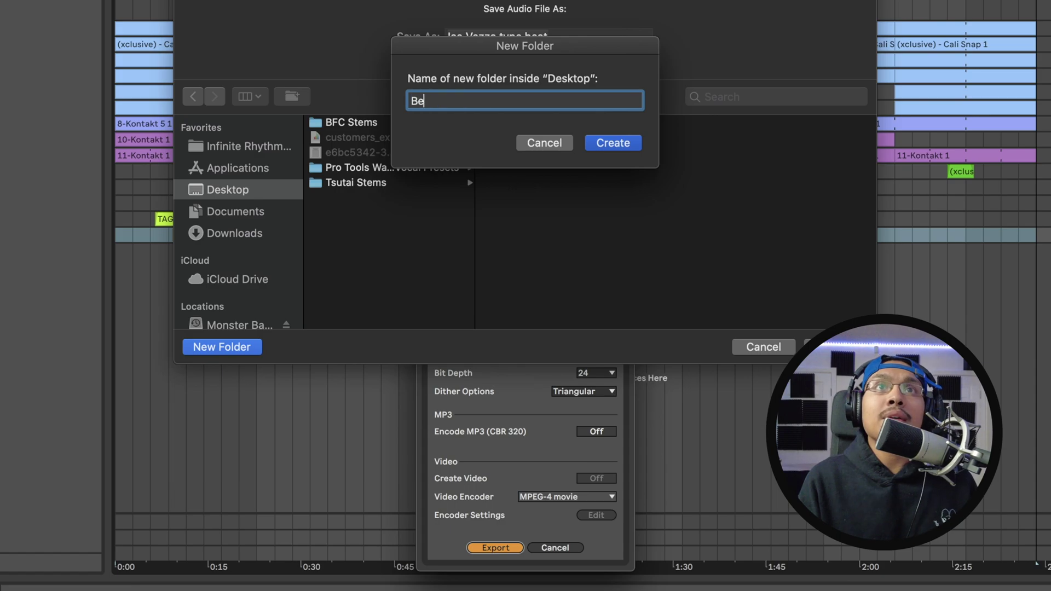
text(at 1 STEMS)
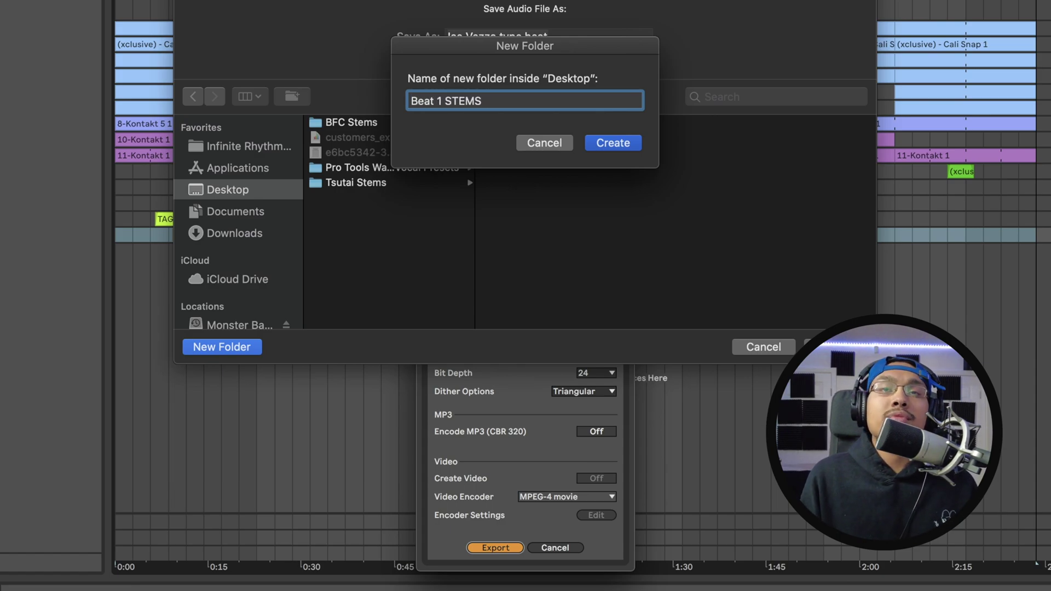
key(Return)
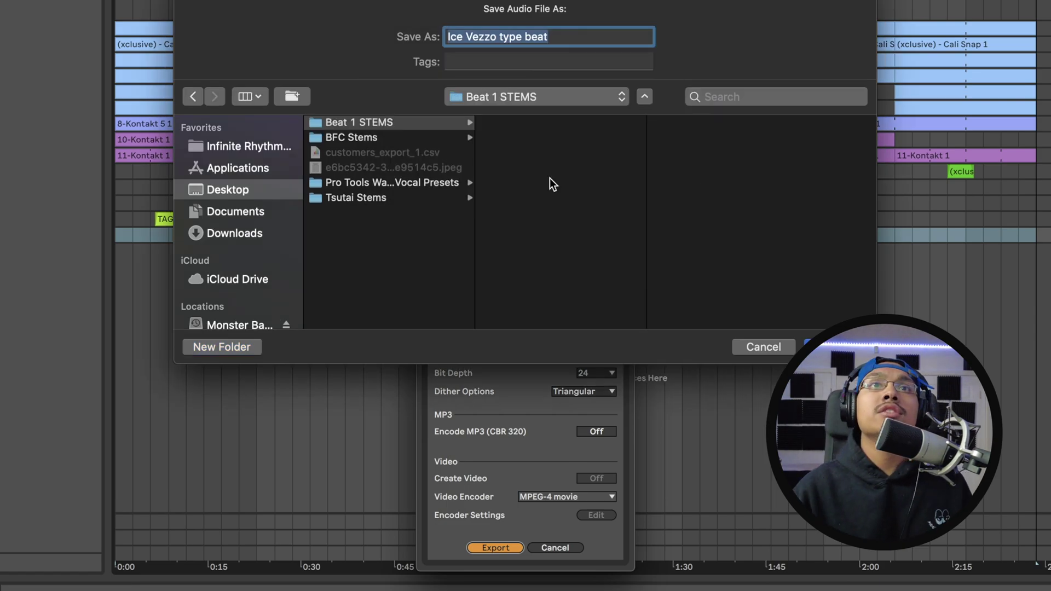
click(816, 347)
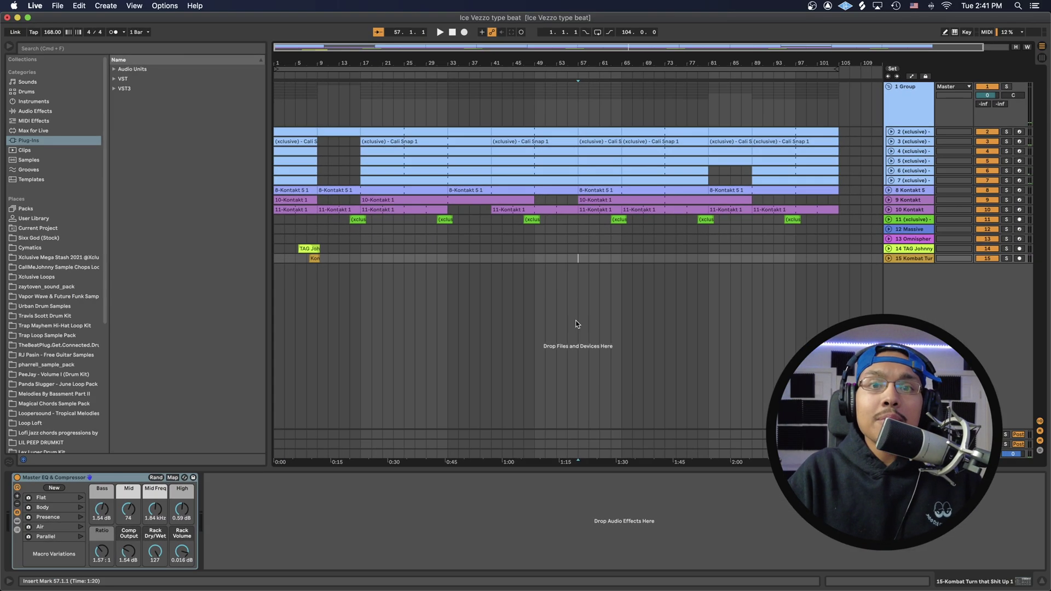